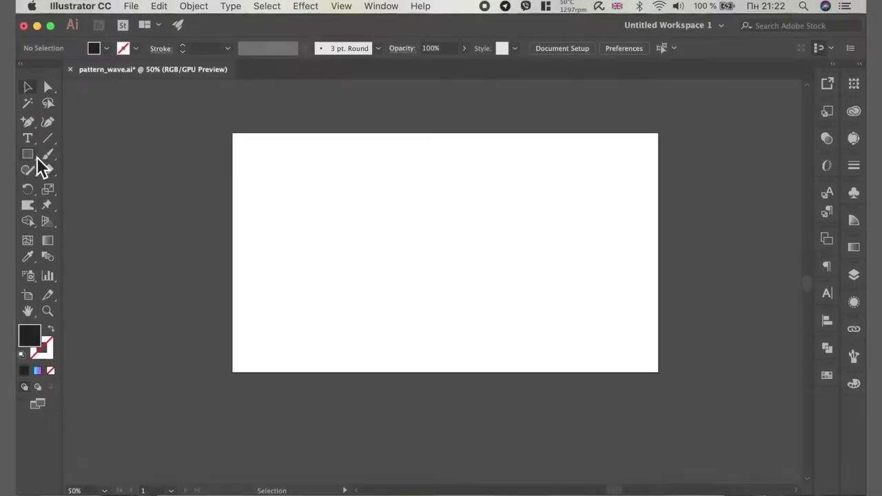
- Draw a black rectangle from corner to corner of the artboard and lock it in place
{"action": "left_click", "coordinate": [35, 156]}
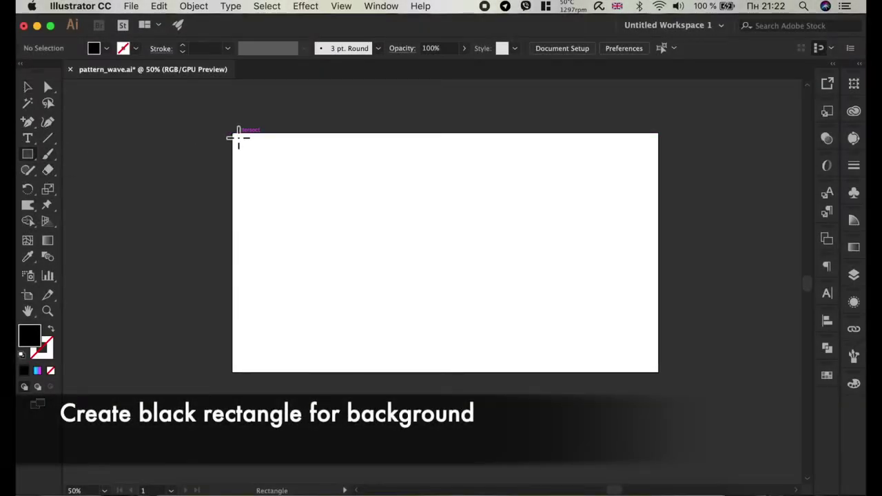
{"action": "left_click_drag", "start_coordinate": [239, 139], "coordinate": [660, 377]}
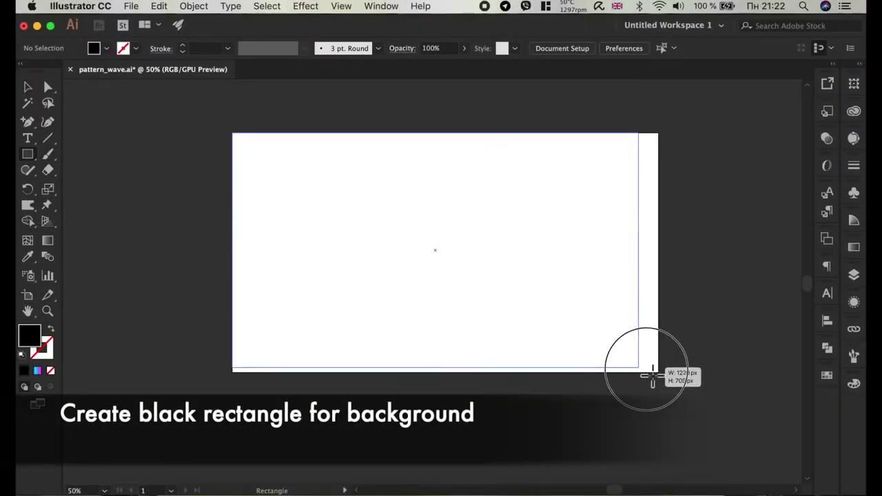
{"action": "left_click_drag", "start_coordinate": [659, 377], "coordinate": [658, 373]}
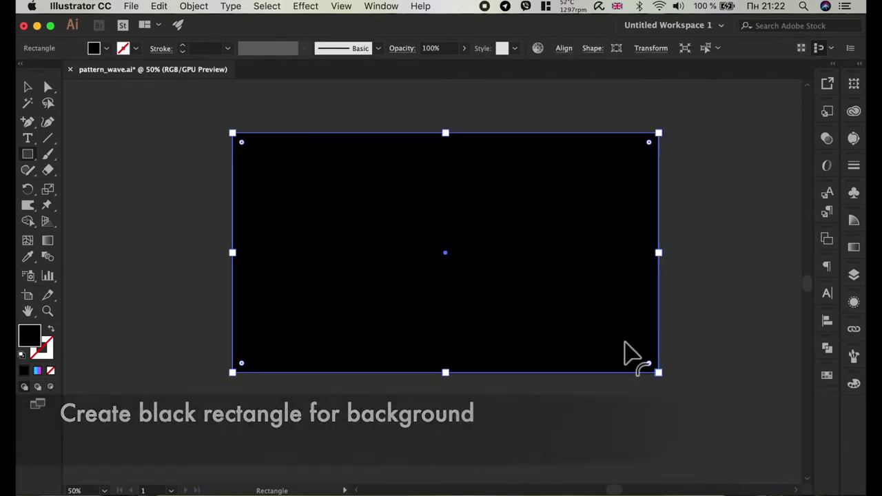
{"action": "left_click", "coordinate": [205, 7]}
{"action": "mouse_move", "coordinate": [197, 81]}
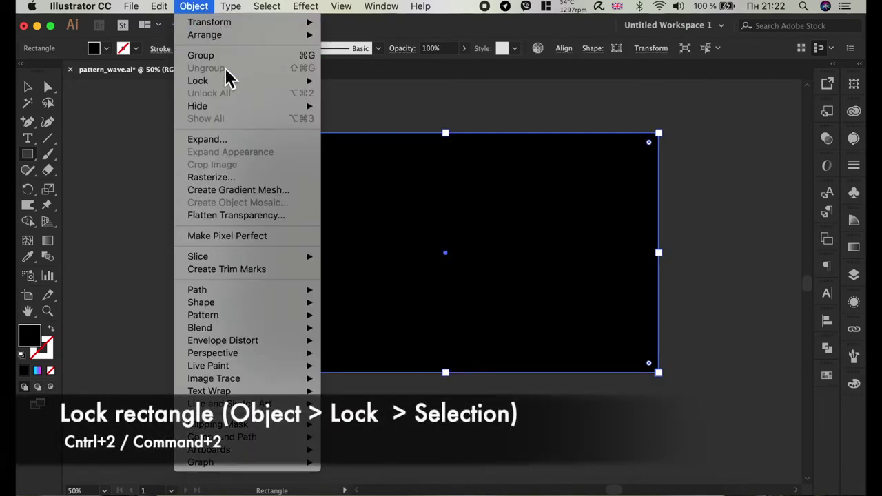
{"action": "left_click", "coordinate": [345, 83]}
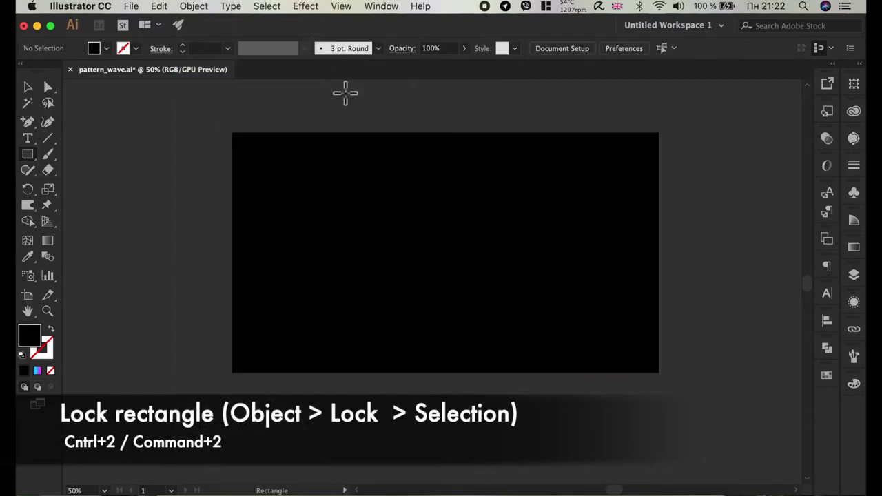
{"action": "left_click", "coordinate": [31, 155]}
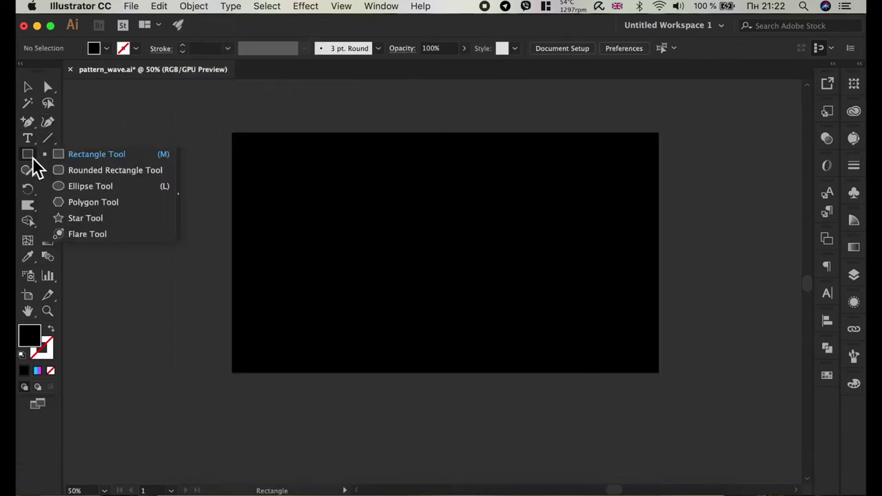
- Create a 25 × 25 px circle with the Ellipse tool beside the artboard
{"action": "left_click", "coordinate": [60, 183]}
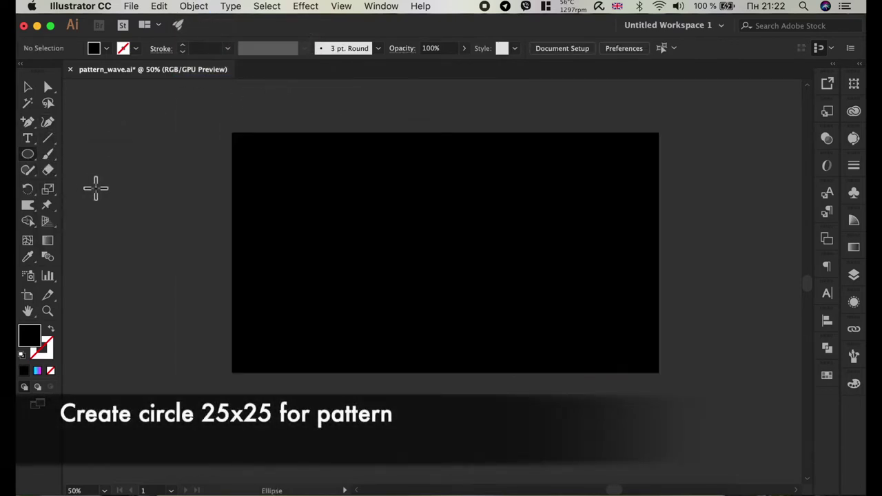
{"action": "left_click", "coordinate": [196, 167]}
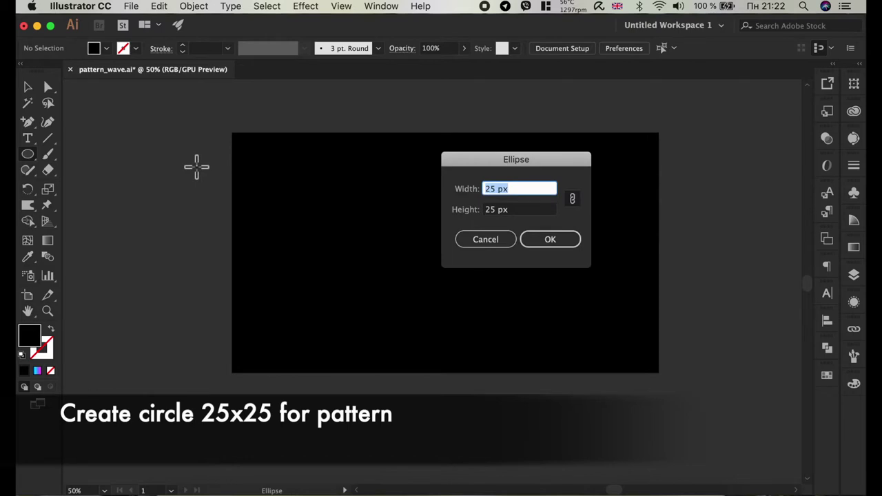
{"action": "left_click", "coordinate": [517, 210]}
{"action": "left_click", "coordinate": [549, 237]}
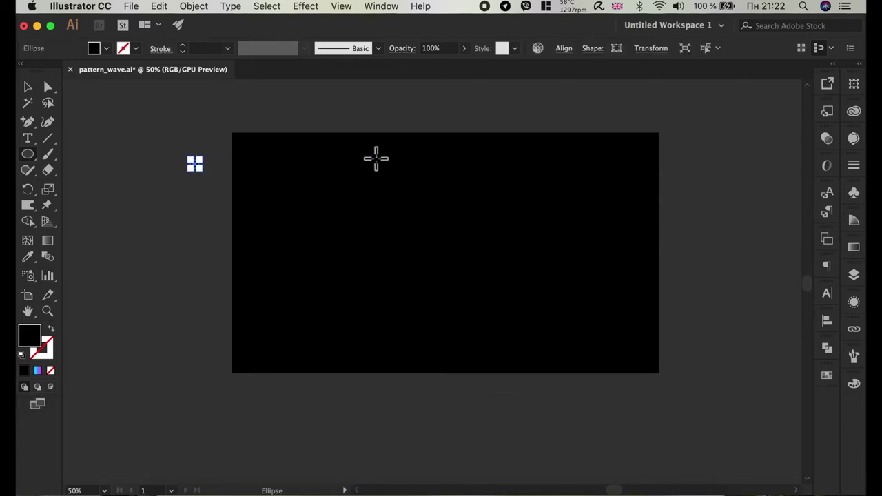
{"action": "left_click", "coordinate": [192, 8]}
{"action": "mouse_move", "coordinate": [203, 315]}
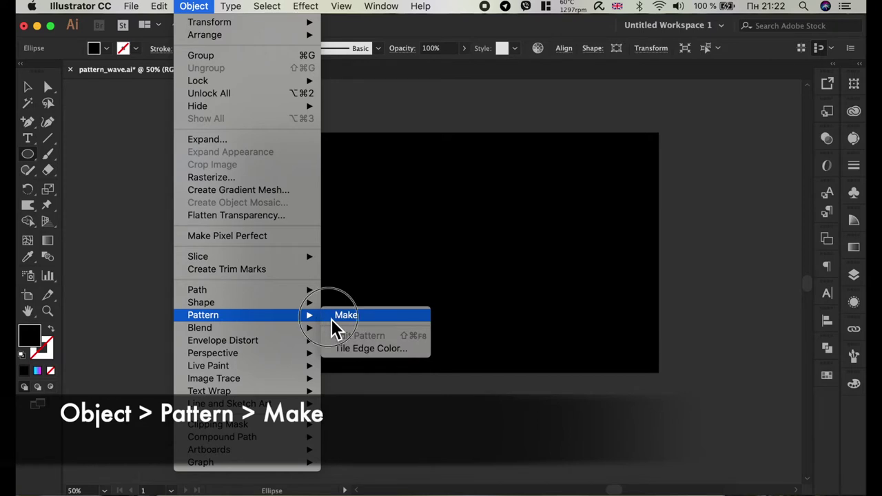
- Make a pattern from the circle, shrinking it to a 10 px magenta dot on the 25 px tile
{"action": "left_click", "coordinate": [332, 319]}
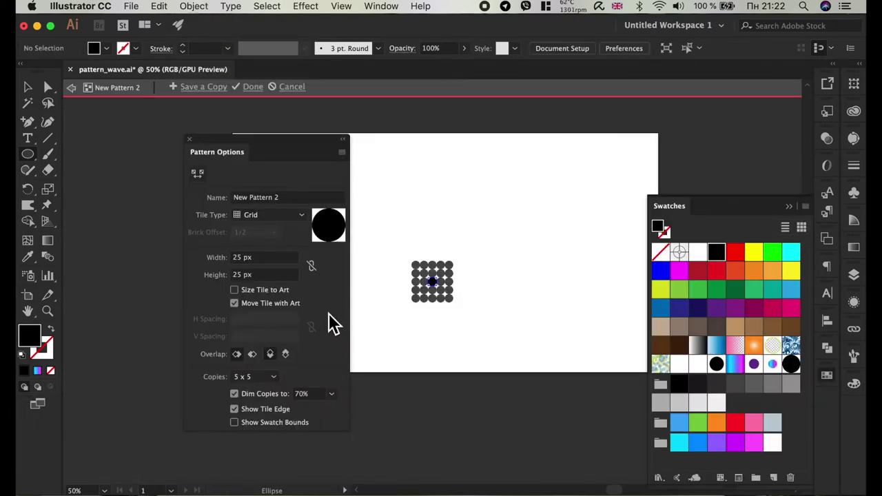
{"action": "scroll", "coordinate": [427, 276], "scroll_direction": "up", "scroll_amount": 3}
{"action": "scroll", "coordinate": [428, 276], "scroll_direction": "up", "scroll_amount": 2}
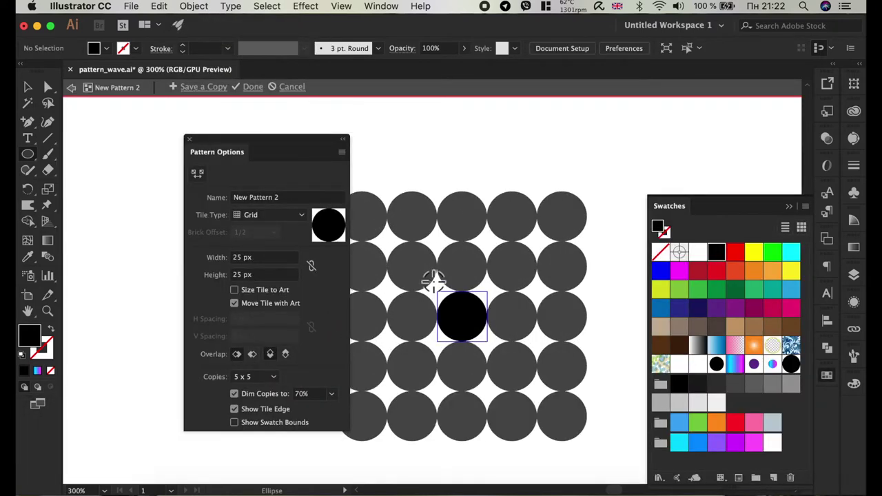
{"action": "left_click", "coordinate": [28, 87]}
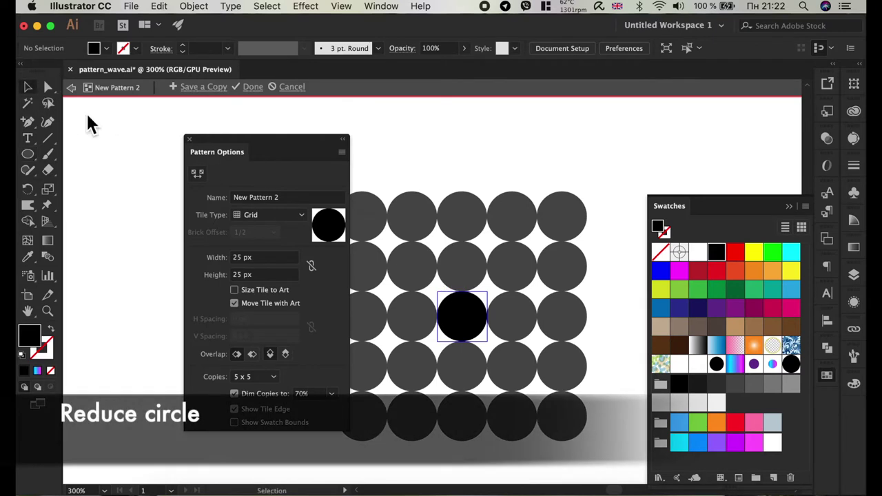
{"action": "left_click", "coordinate": [462, 315]}
{"action": "left_click_drag", "start_coordinate": [491, 294], "coordinate": [487, 303]}
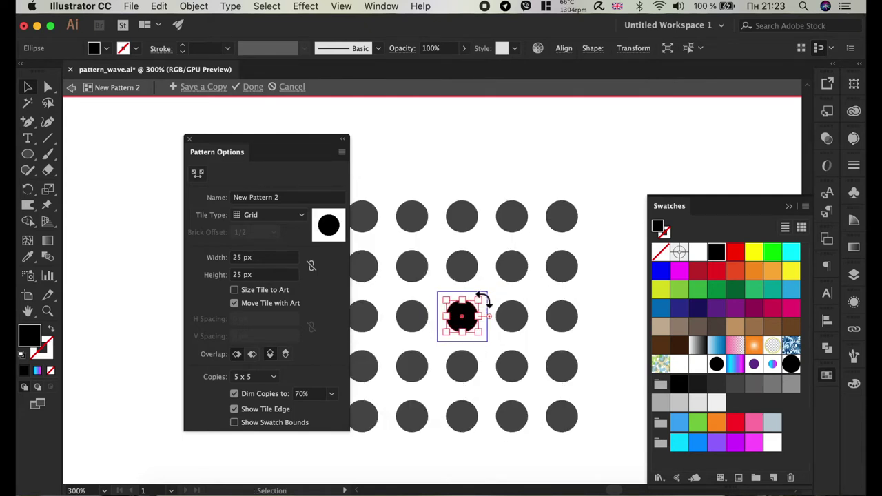
{"action": "left_click", "coordinate": [680, 271]}
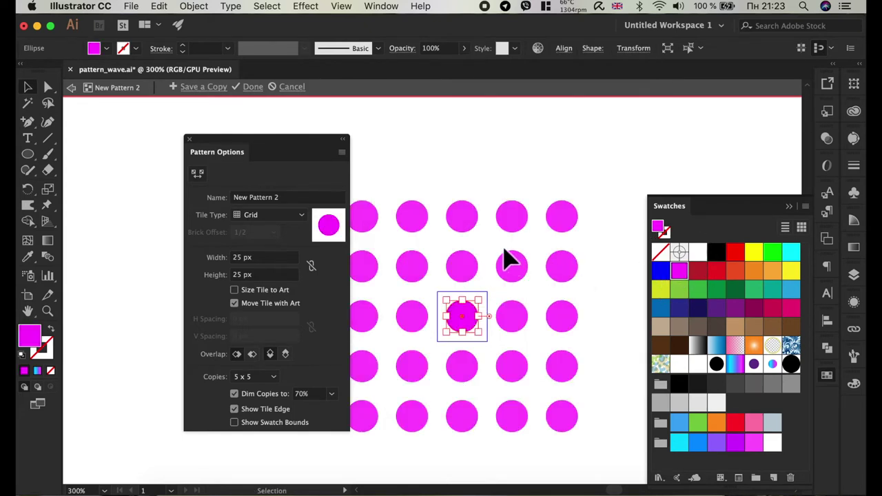
{"action": "left_click", "coordinate": [71, 93]}
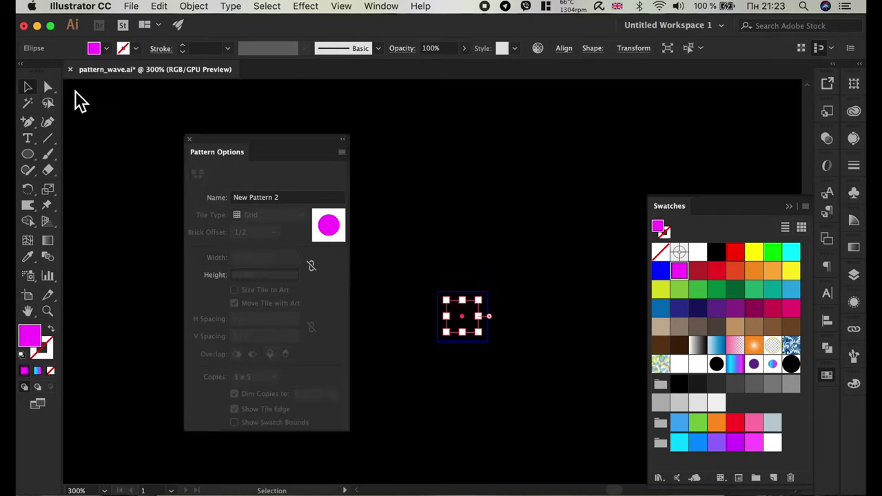
- Zoom to frame the artboard and draw a rectangle over the black background
{"action": "key", "text": "ctrl+minus"}
{"action": "key", "text": "ctrl+minus"}
{"action": "key", "text": "ctrl+minus"}
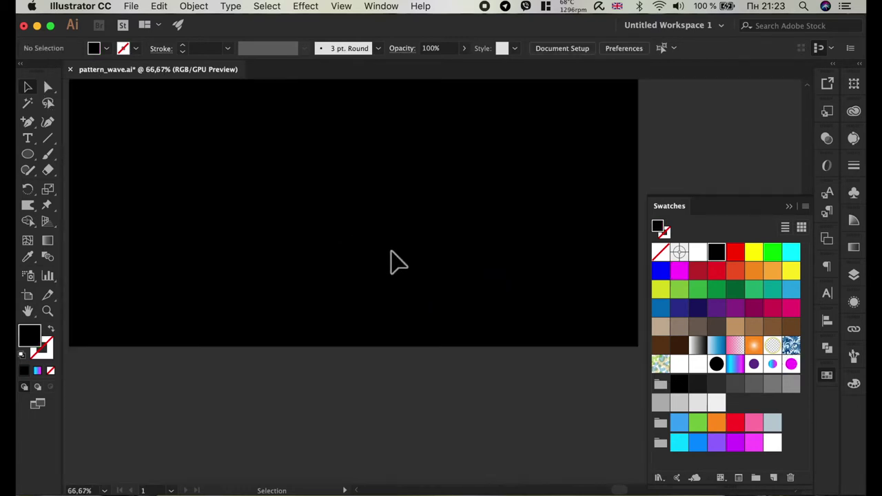
{"action": "key", "text": "ctrl+minus"}
{"action": "key", "text": "ctrl+minus"}
{"action": "key", "text": "ctrl+minus"}
{"action": "key", "text": "ctrl+plus"}
{"action": "key", "text": "ctrl+plus"}
{"action": "key", "text": "ctrl+minus"}
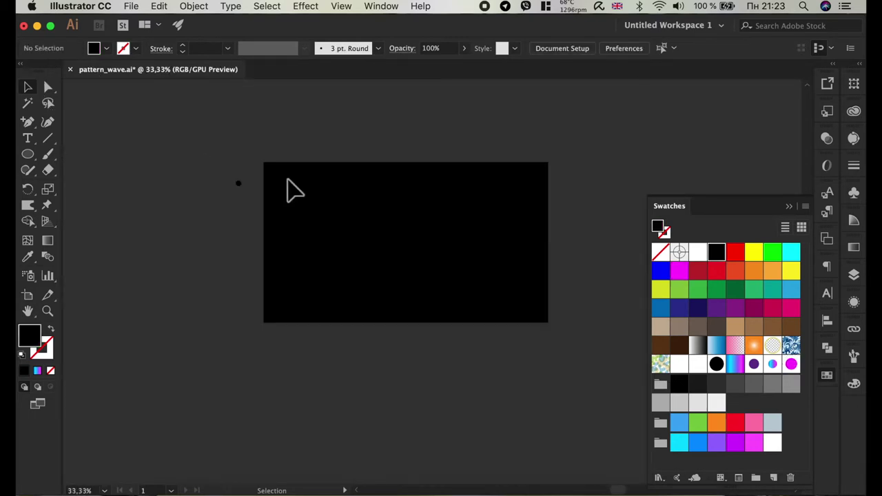
{"action": "left_click_drag", "start_coordinate": [40, 155], "coordinate": [69, 153]}
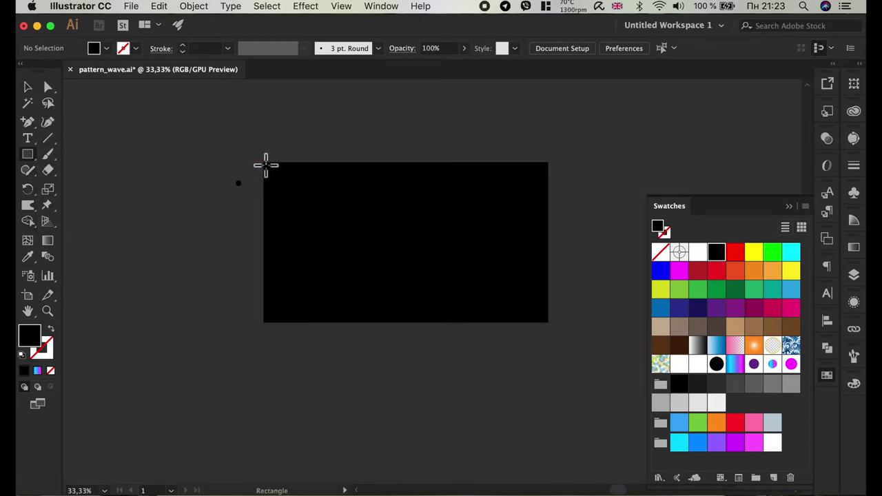
{"action": "mouse_move", "coordinate": [257, 155]}
{"action": "left_mouse_down"}
{"action": "mouse_move", "coordinate": [567, 334]}
{"action": "mouse_move", "coordinate": [558, 333]}
{"action": "left_mouse_up"}
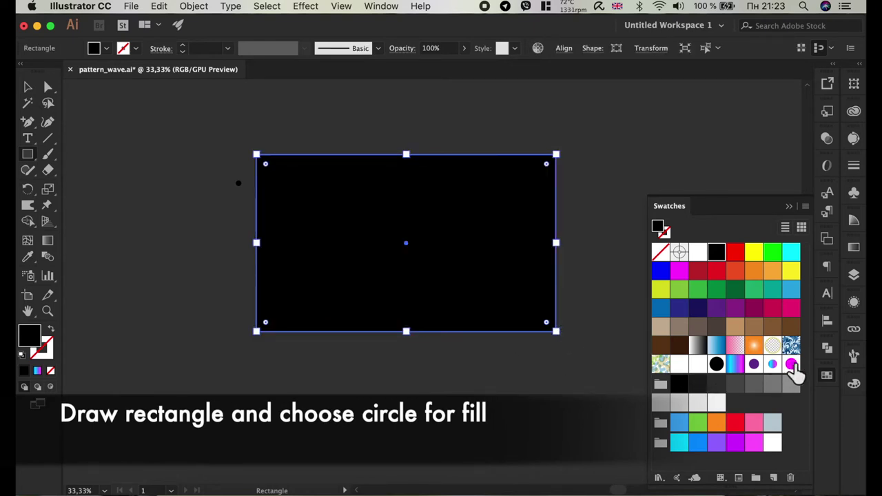
- Fill the new rectangle with the magenta dot pattern swatch
{"action": "left_click", "coordinate": [792, 365]}
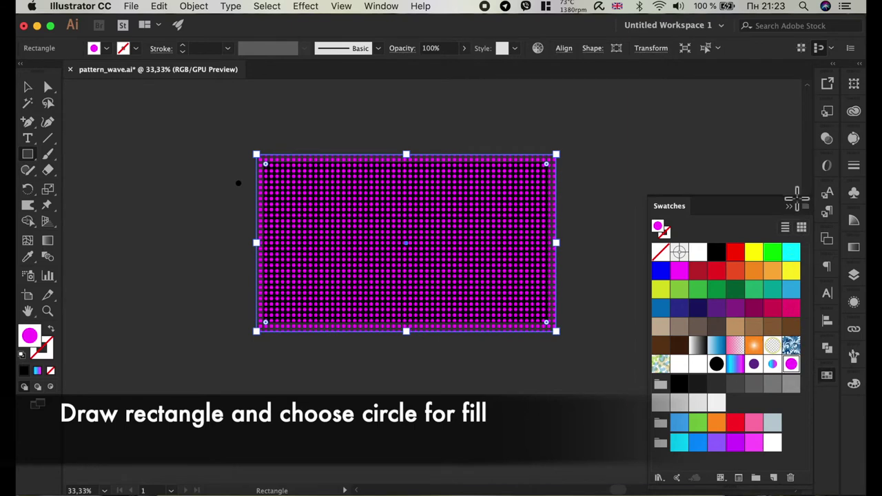
{"action": "left_click", "coordinate": [790, 207]}
{"action": "scroll", "coordinate": [362, 249], "scroll_direction": "up", "scroll_amount": 1}
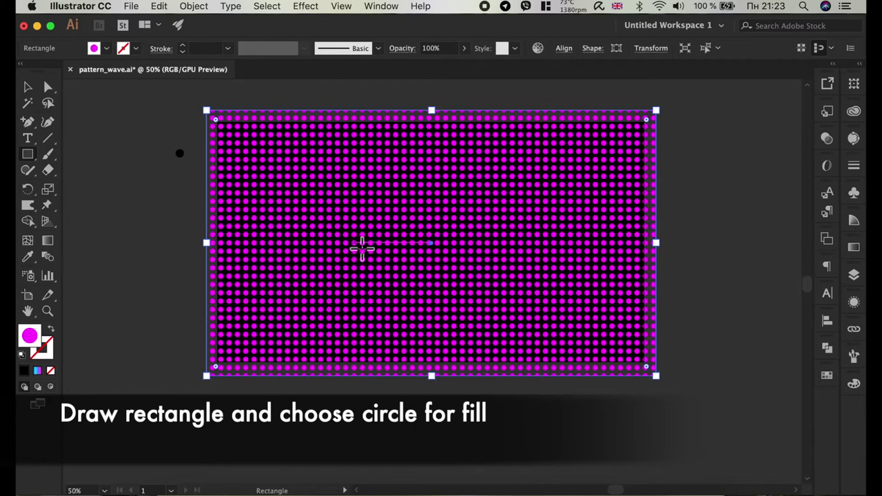
{"action": "left_click", "coordinate": [29, 88]}
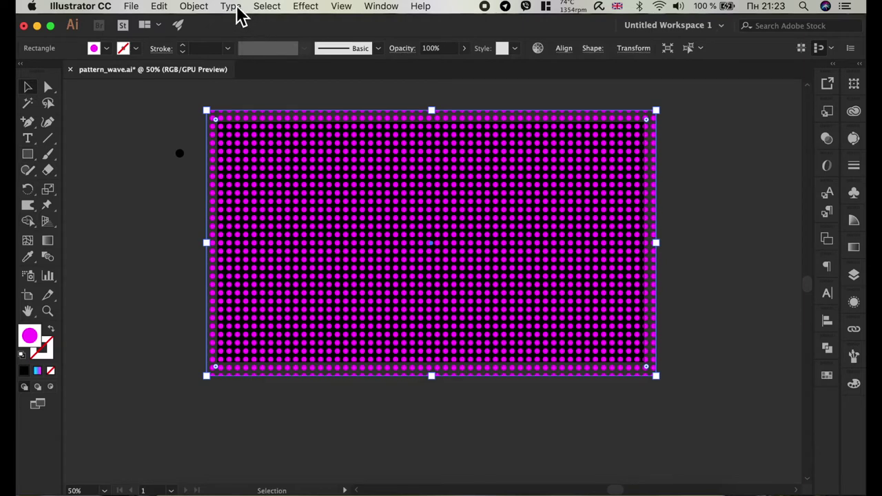
- Expand the rectangle's pattern fill with Object > Expand, keeping Fill checked
{"action": "left_click", "coordinate": [204, 8]}
{"action": "left_click", "coordinate": [234, 139]}
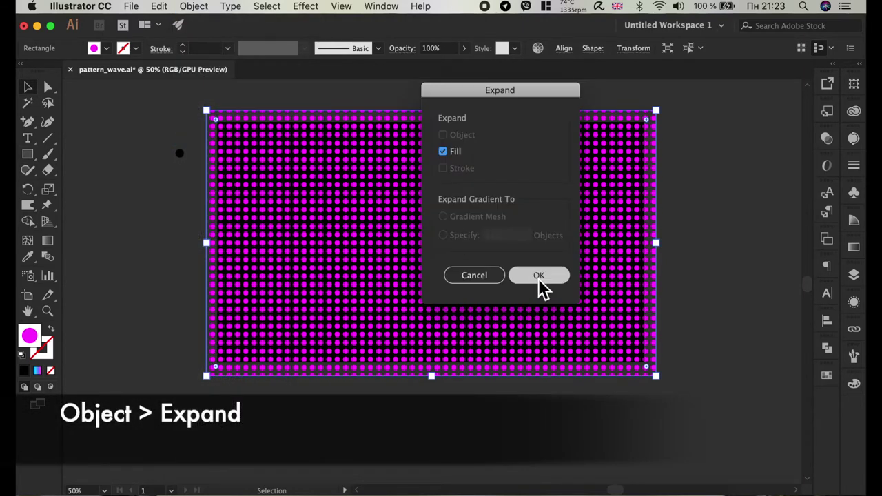
{"action": "left_click", "coordinate": [538, 277]}
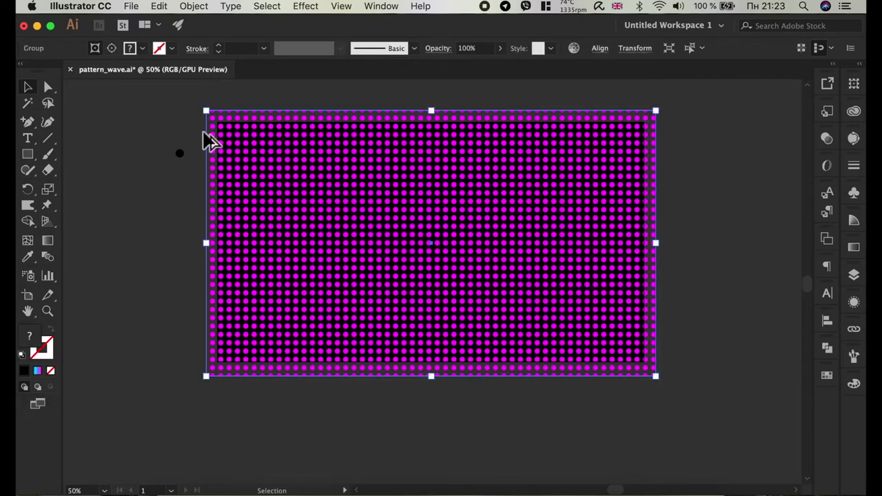
{"action": "scroll", "coordinate": [210, 141], "scroll_direction": "up", "scroll_amount": 3}
{"action": "scroll", "coordinate": [210, 141], "scroll_direction": "up", "scroll_amount": 1}
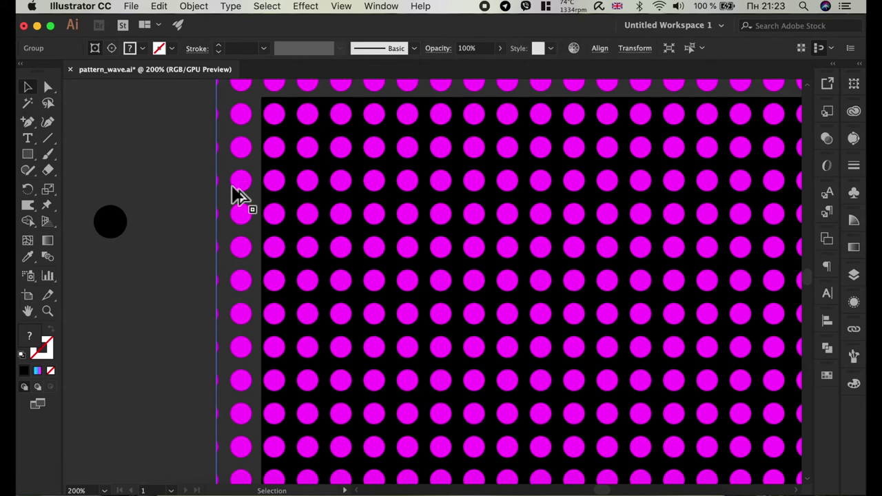
{"action": "scroll", "coordinate": [234, 196], "scroll_direction": "down", "scroll_amount": 2}
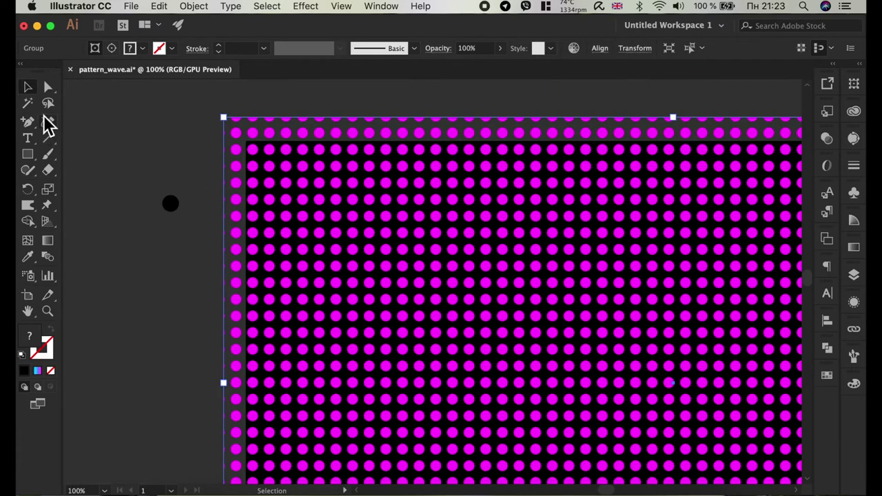
{"action": "left_click", "coordinate": [28, 104]}
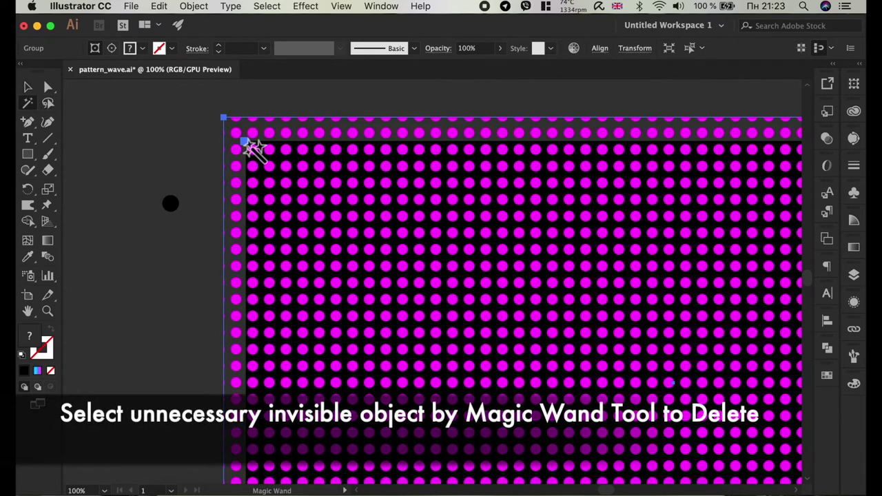
- Select all the invisible empty tile outlines and delete them, leaving only the magenta dots
{"action": "scroll", "coordinate": [248, 146], "scroll_direction": "up", "scroll_amount": 2}
{"action": "scroll", "coordinate": [251, 151], "scroll_direction": "up", "scroll_amount": 2}
{"action": "left_click", "coordinate": [267, 162]}
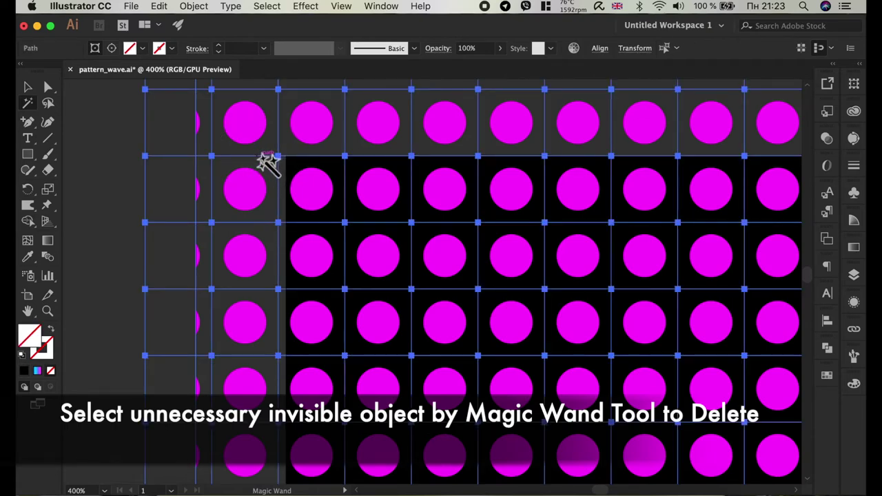
{"action": "key", "text": "Delete"}
{"action": "scroll", "coordinate": [228, 163], "scroll_direction": "down", "scroll_amount": 3}
{"action": "scroll", "coordinate": [228, 158], "scroll_direction": "down", "scroll_amount": 1}
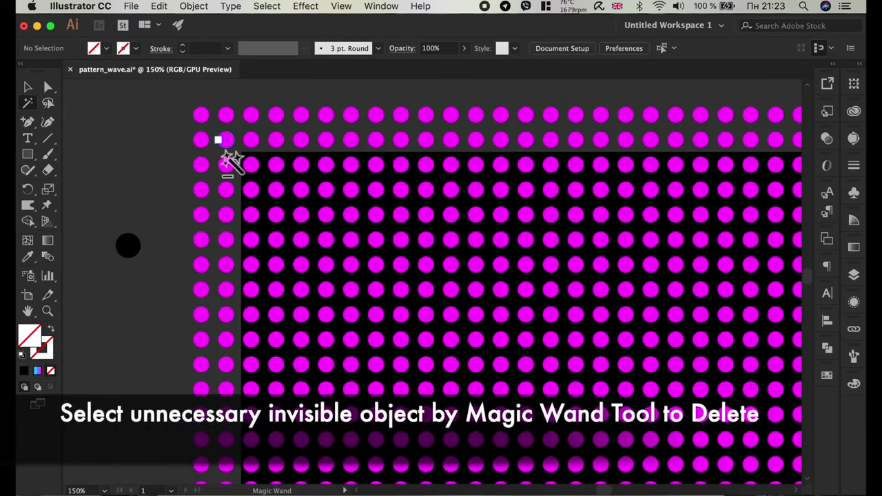
{"action": "scroll", "coordinate": [238, 157], "scroll_direction": "down", "scroll_amount": 1}
{"action": "scroll", "coordinate": [452, 182], "scroll_direction": "down", "scroll_amount": 1}
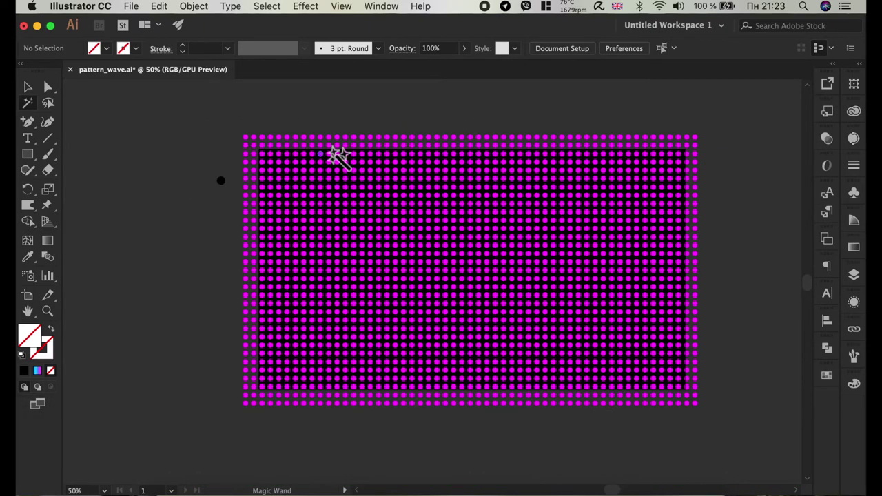
{"action": "scroll", "coordinate": [622, 204], "scroll_direction": "down", "scroll_amount": 2}
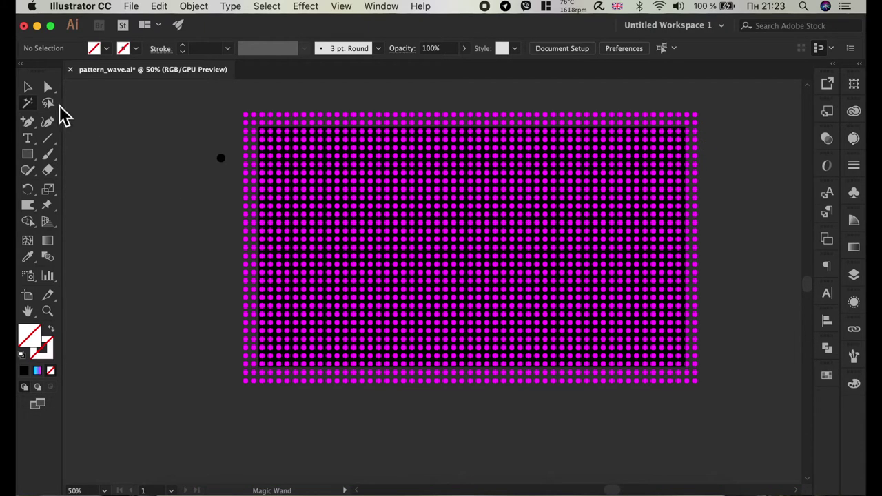
{"action": "left_click", "coordinate": [28, 87]}
- Apply the blue-to-magenta gradient swatch as the fill of the whole dot grid group
{"action": "left_click", "coordinate": [373, 220]}
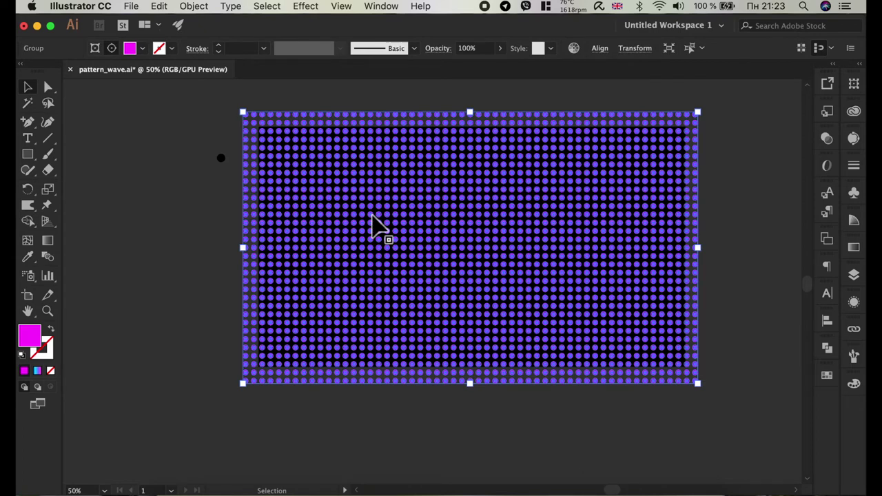
{"action": "left_click", "coordinate": [143, 49]}
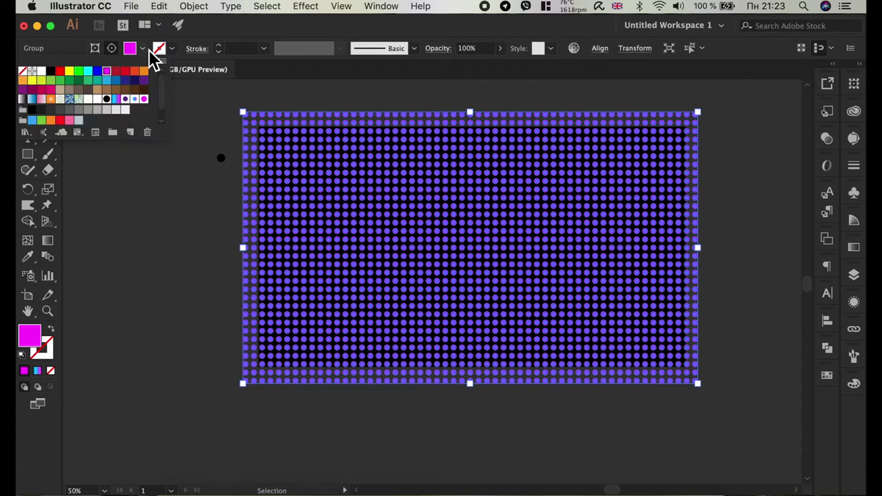
{"action": "left_click", "coordinate": [117, 99]}
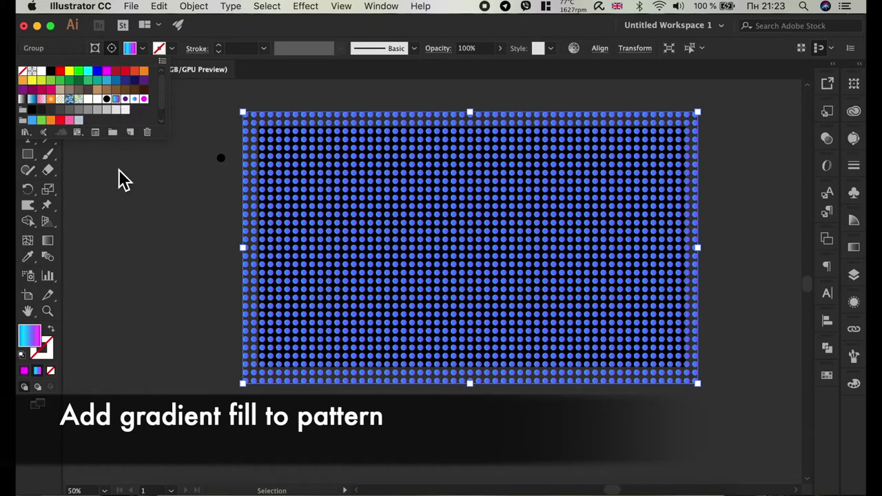
{"action": "left_click", "coordinate": [119, 169]}
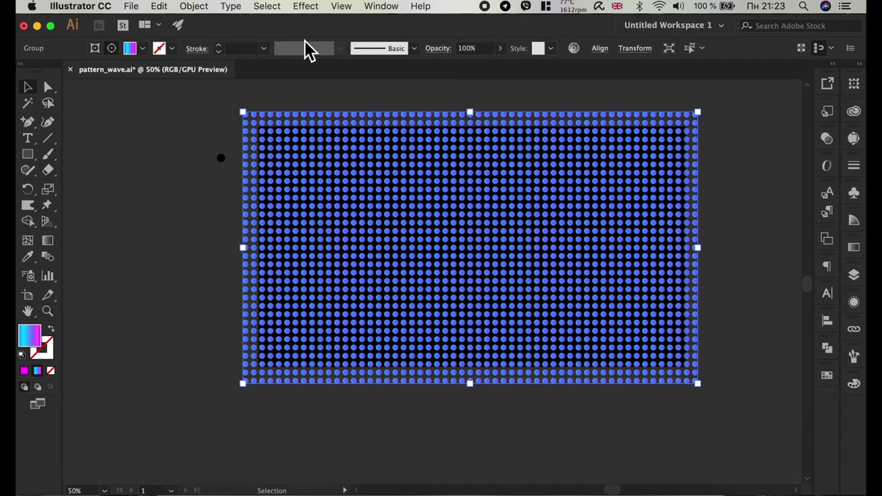
{"action": "left_click", "coordinate": [341, 7]}
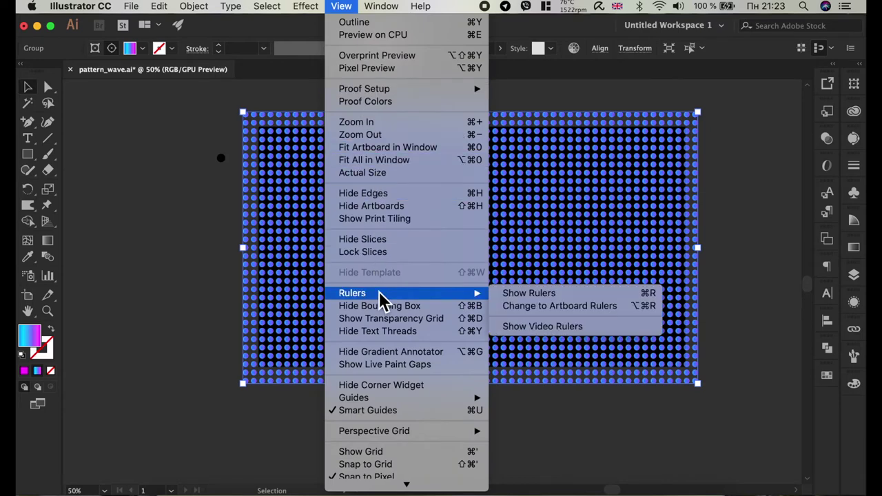
- Hide edges and drag the gradient diagonally from the grid's bottom-left to top-right corner
{"action": "left_click", "coordinate": [378, 195]}
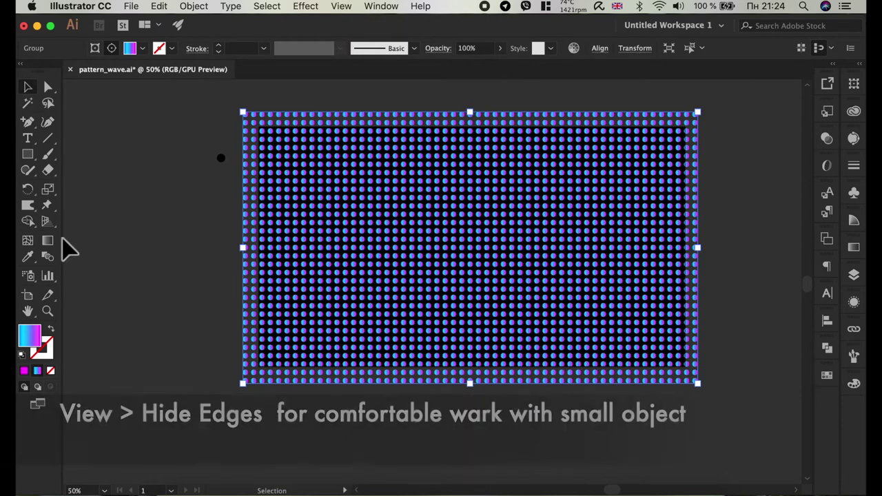
{"action": "left_click", "coordinate": [49, 239]}
{"action": "mouse_move", "coordinate": [235, 389]}
{"action": "left_mouse_down"}
{"action": "mouse_move", "coordinate": [713, 111]}
{"action": "mouse_move", "coordinate": [705, 130]}
{"action": "left_mouse_up"}
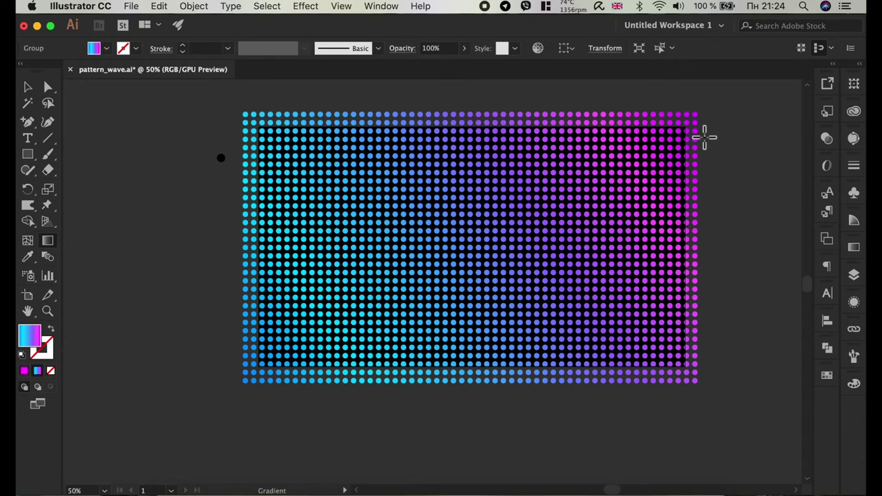
{"action": "left_click", "coordinate": [34, 91]}
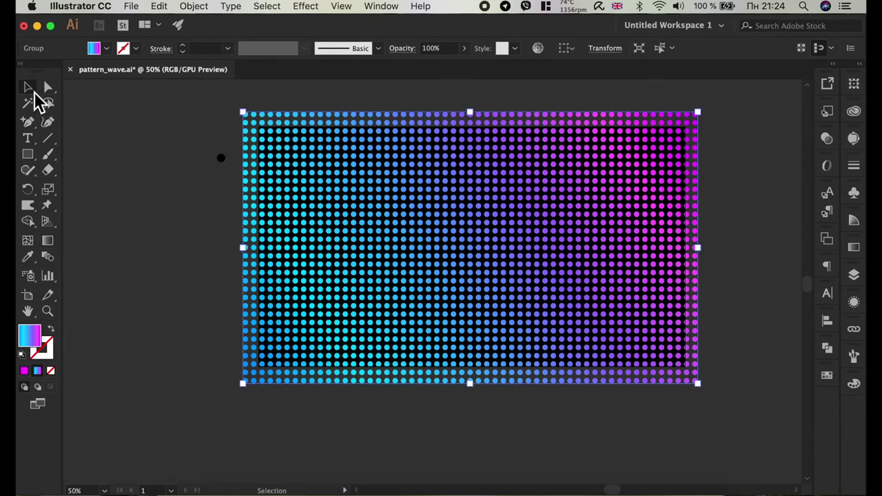
- Delete the stray black dot and set the Warp tool brush to 400 × 400 px
{"action": "left_click_drag", "start_coordinate": [222, 159], "coordinate": [231, 169]}
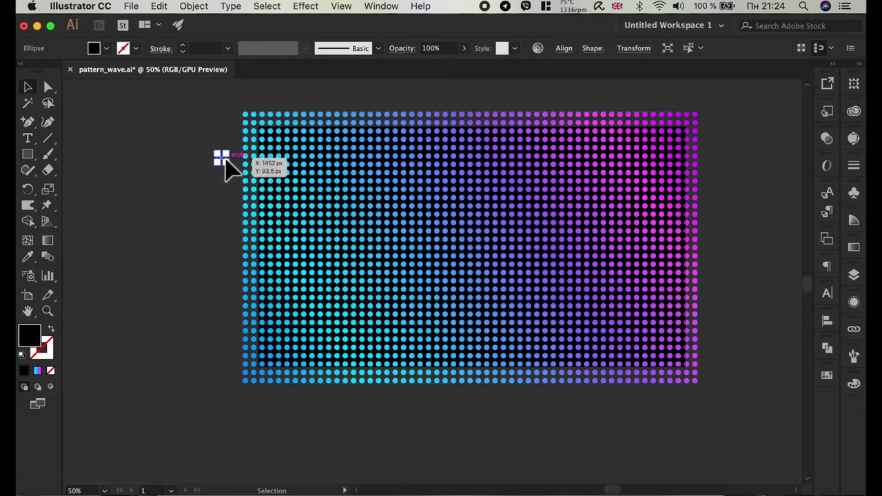
{"action": "key", "text": "Delete"}
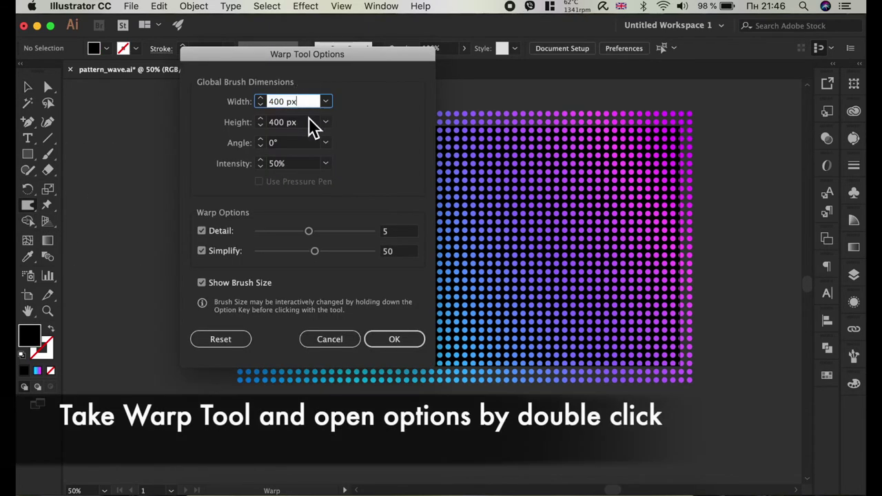
{"action": "left_click", "coordinate": [308, 122]}
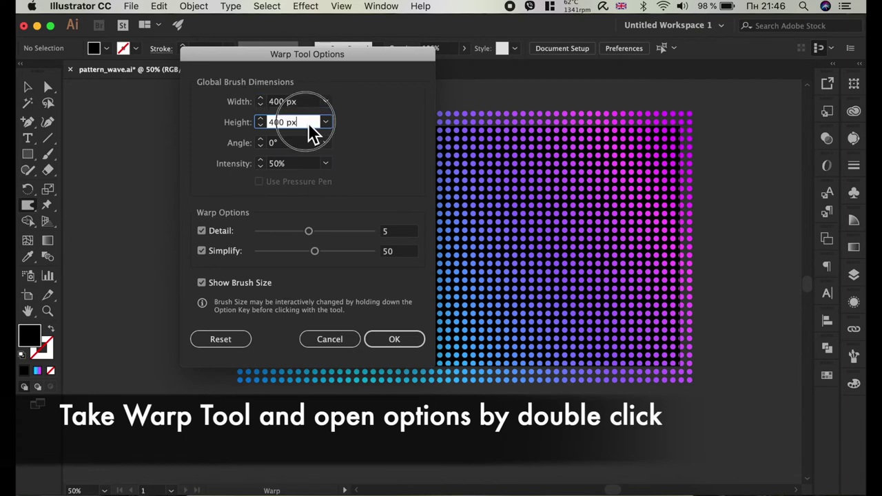
{"action": "left_click", "coordinate": [396, 337]}
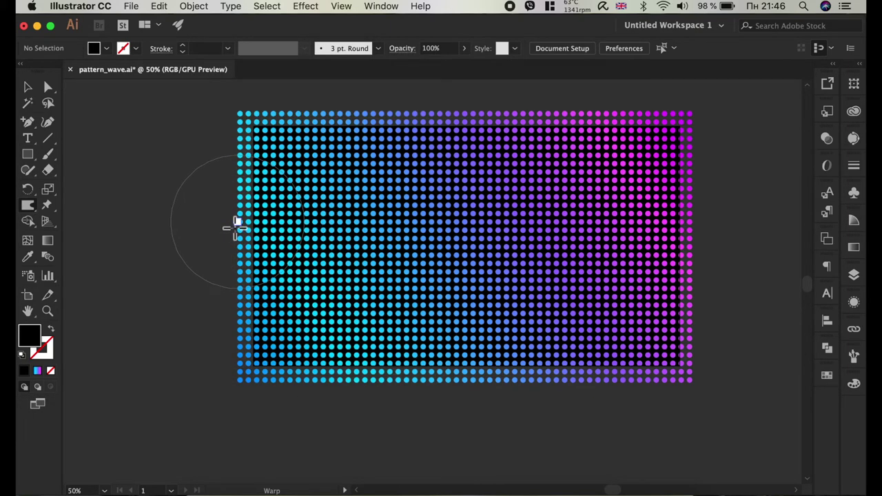
{"action": "left_click_drag", "start_coordinate": [228, 222], "coordinate": [296, 188]}
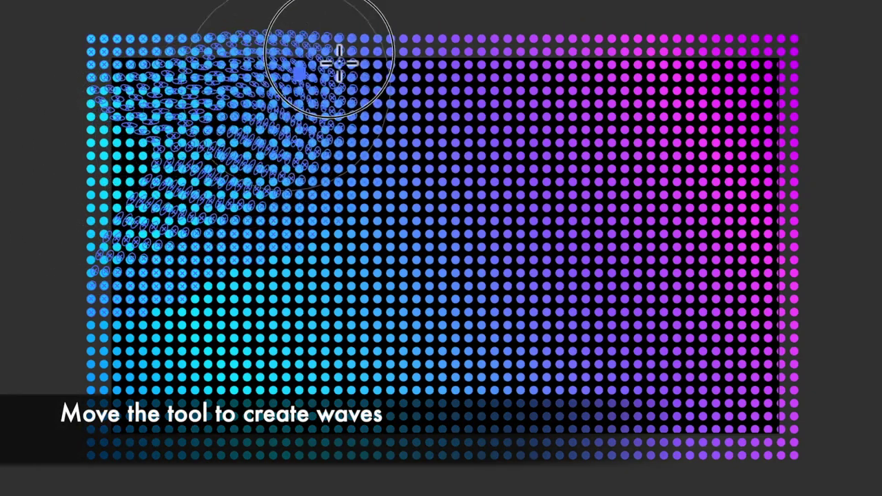
- Sweep warp strokes across the top, lower-left, right and centre of the dot grid
{"action": "left_click_drag", "start_coordinate": [177, 157], "coordinate": [430, 43]}
{"action": "left_click_drag", "start_coordinate": [579, 62], "coordinate": [69, 305]}
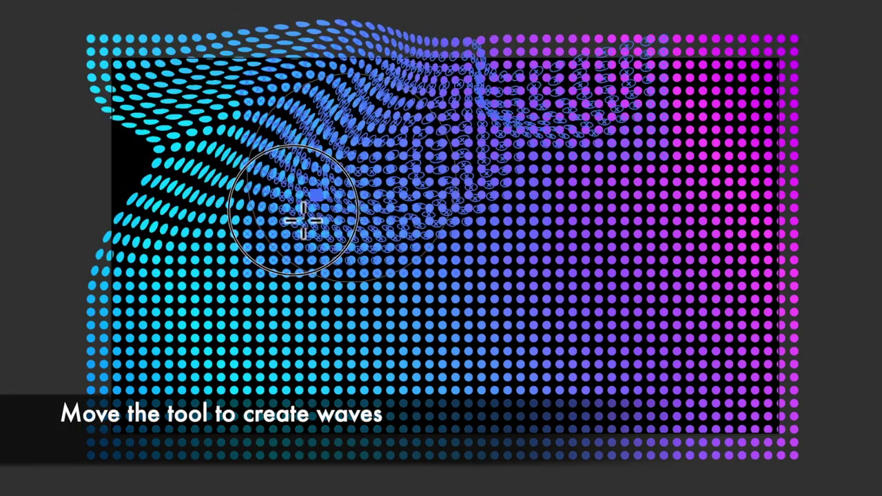
{"action": "left_click_drag", "start_coordinate": [185, 472], "coordinate": [862, 301]}
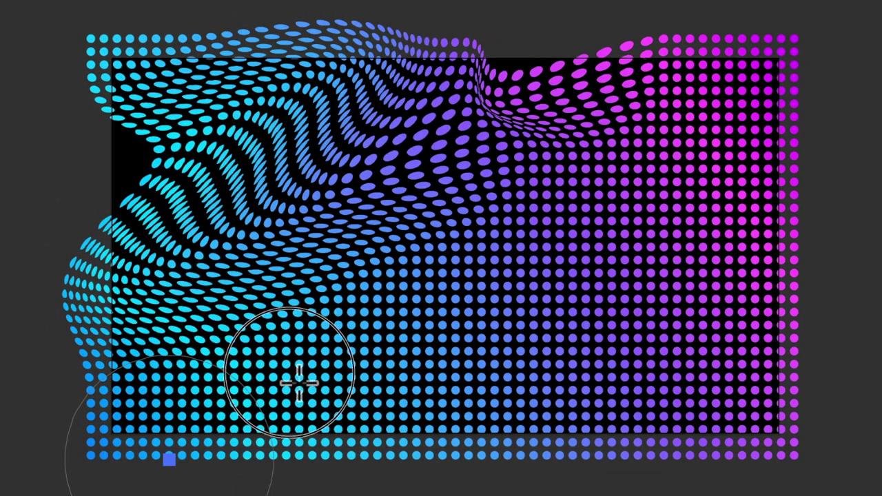
{"action": "left_click_drag", "start_coordinate": [800, 330], "coordinate": [541, 448]}
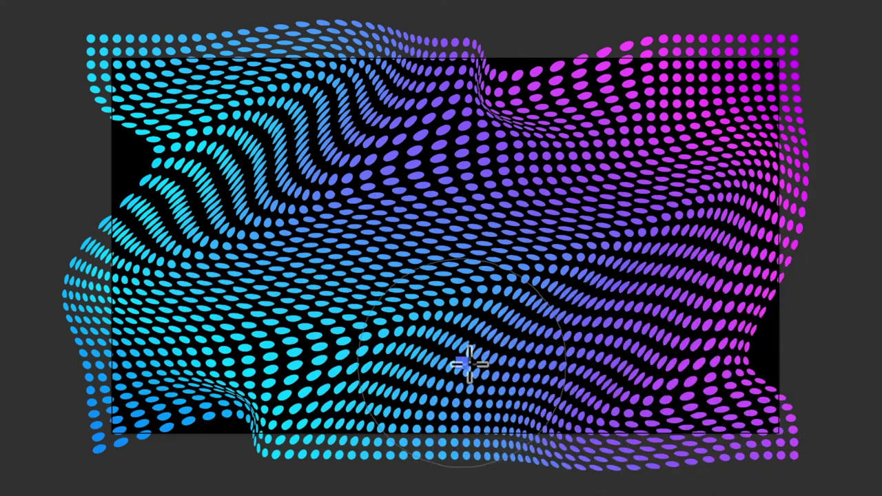
{"action": "left_click_drag", "start_coordinate": [187, 134], "coordinate": [59, 152]}
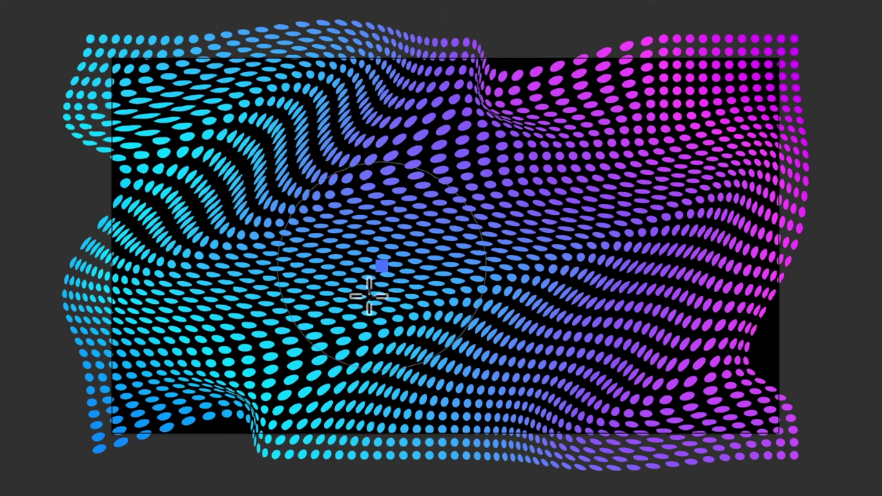
{"action": "mouse_move", "coordinate": [291, 349]}
{"action": "left_mouse_down"}
{"action": "mouse_move", "coordinate": [248, 391]}
{"action": "mouse_move", "coordinate": [234, 437]}
{"action": "left_mouse_up"}
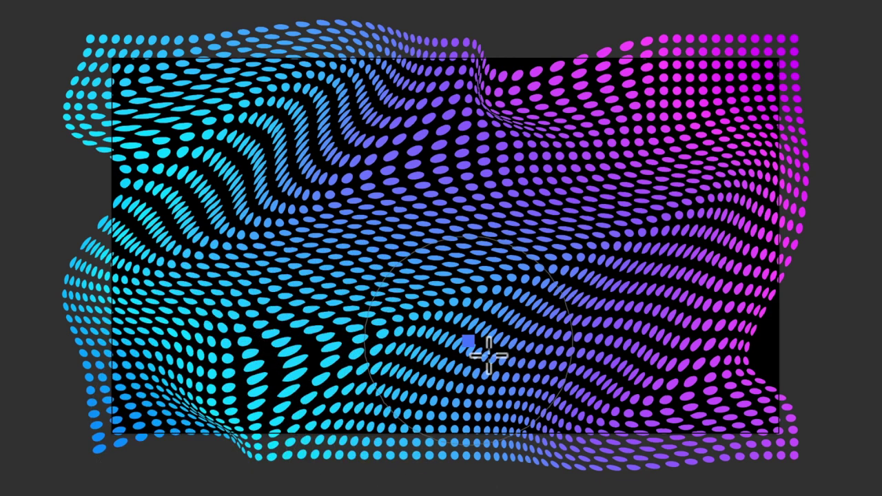
{"action": "mouse_move", "coordinate": [532, 289]}
{"action": "left_mouse_down"}
{"action": "mouse_move", "coordinate": [624, 317]}
{"action": "mouse_move", "coordinate": [628, 339]}
{"action": "left_mouse_up"}
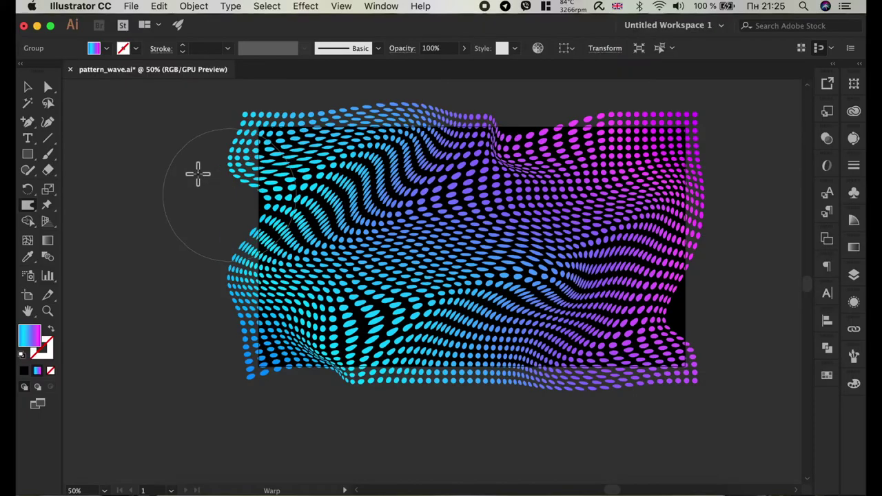
- Draw a frame rectangle from the dot artwork's top-left to its lower right with the Rectangle Tool
{"action": "left_click_drag", "start_coordinate": [33, 151], "coordinate": [60, 157]}
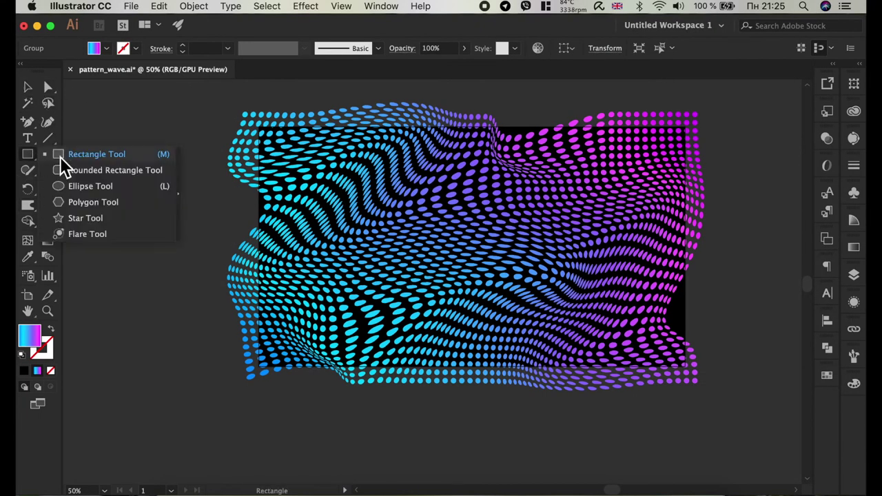
{"action": "left_click", "coordinate": [62, 157]}
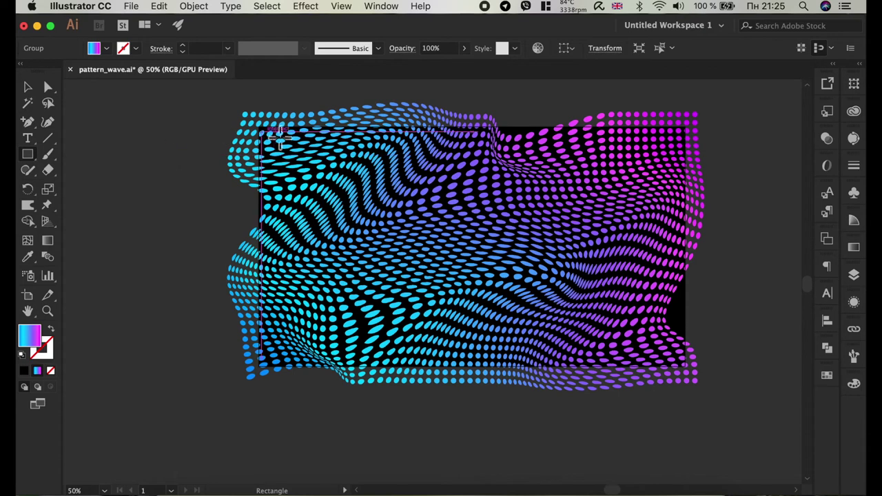
{"action": "left_click_drag", "start_coordinate": [262, 130], "coordinate": [675, 372]}
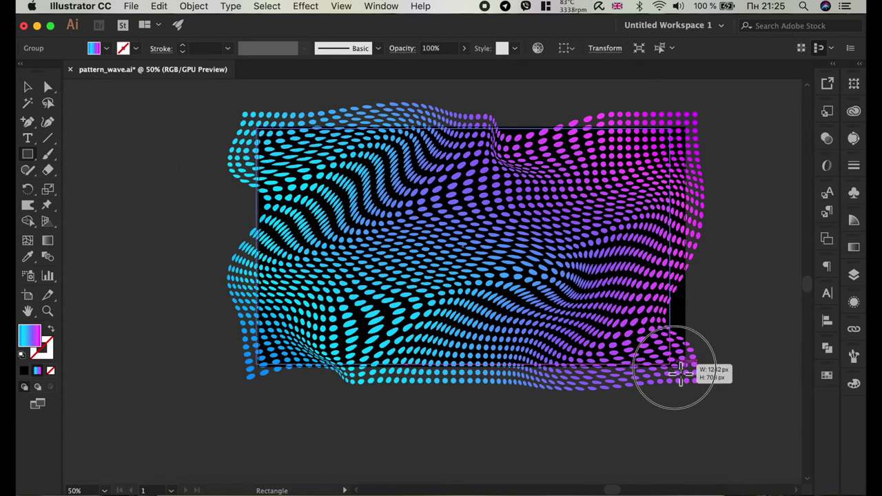
{"action": "left_click_drag", "start_coordinate": [675, 372], "coordinate": [668, 365]}
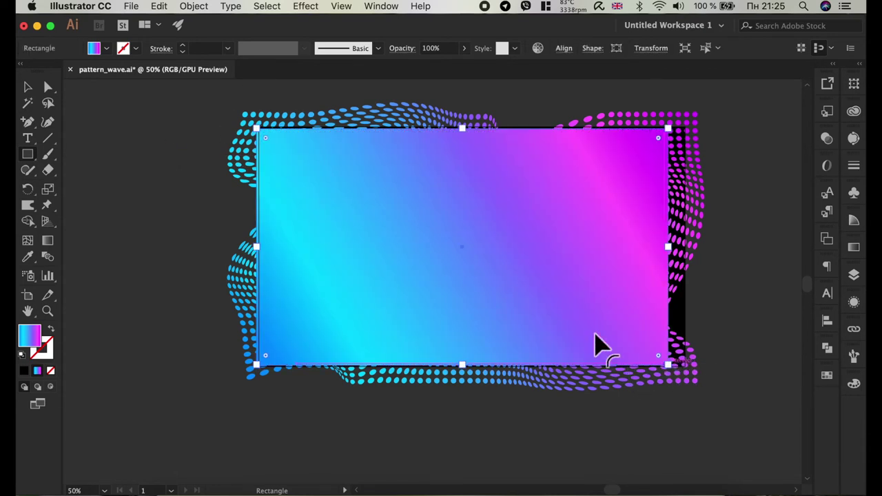
{"action": "left_click", "coordinate": [27, 86]}
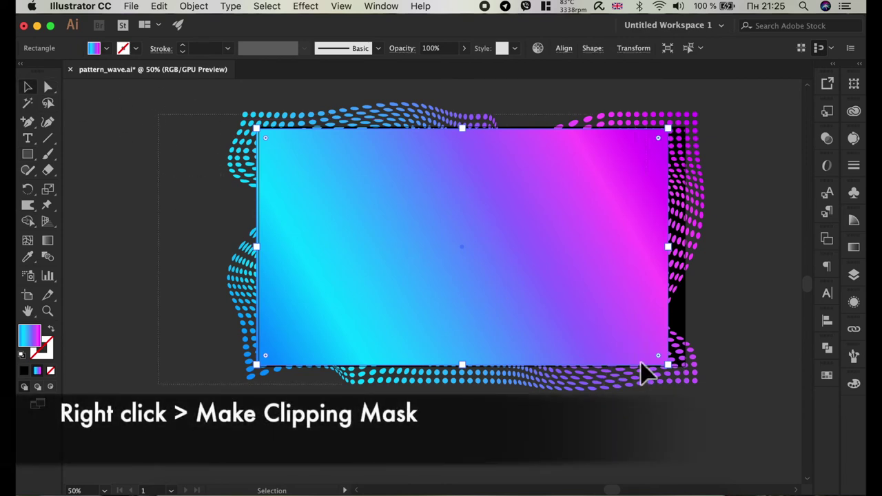
- Make a clipping mask of the rectangle and dot pattern, then stretch it to the black background's right edge
{"action": "left_click", "coordinate": [646, 370], "text": "shift"}
{"action": "right_click", "coordinate": [612, 319]}
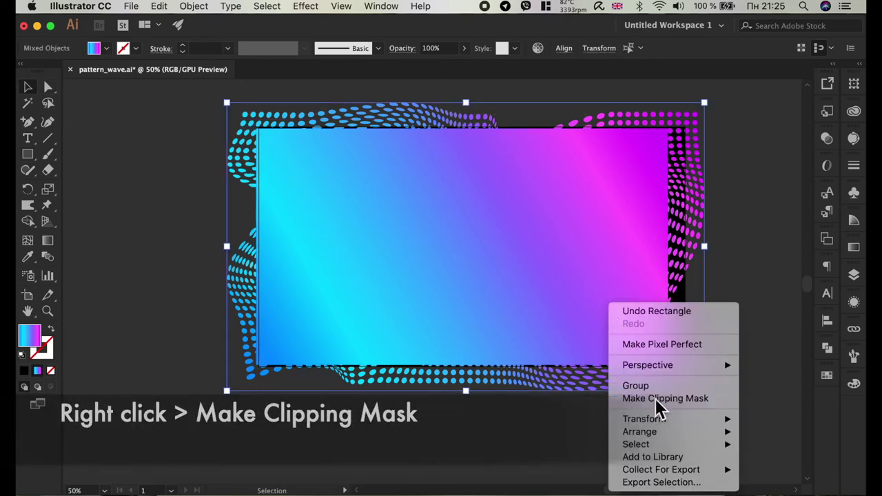
{"action": "left_click", "coordinate": [658, 400]}
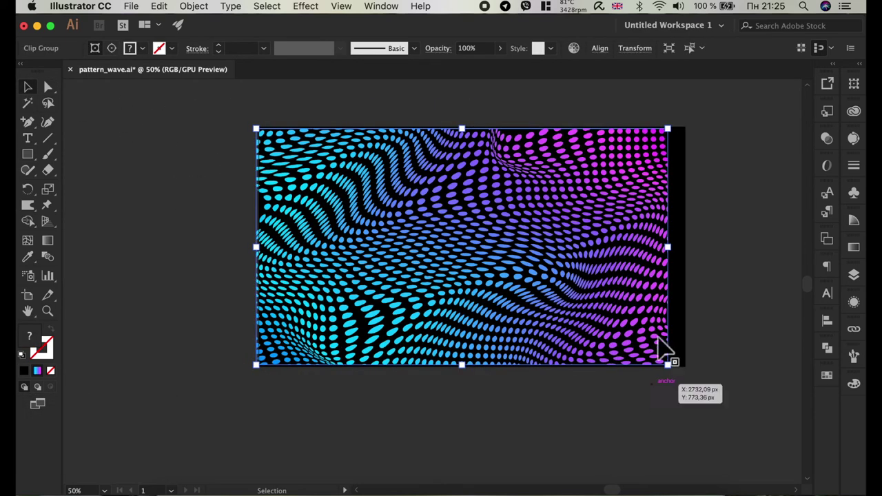
{"action": "left_click_drag", "start_coordinate": [667, 250], "coordinate": [743, 249]}
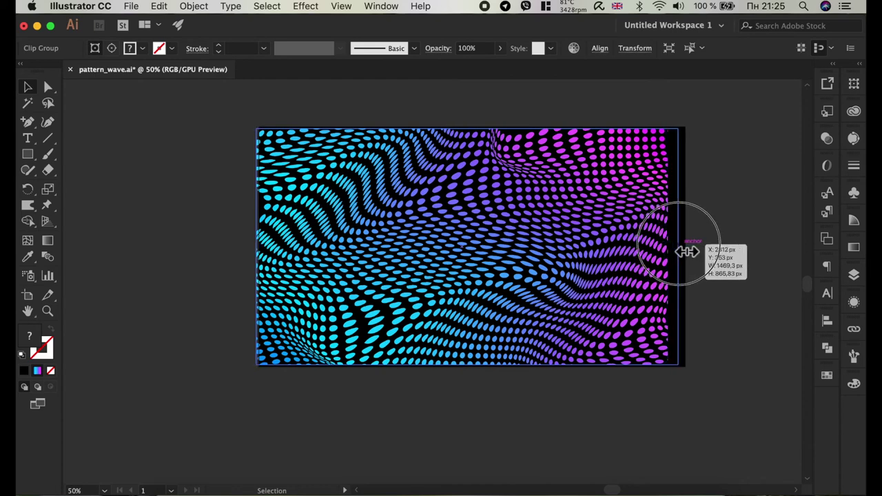
{"action": "left_click", "coordinate": [743, 253]}
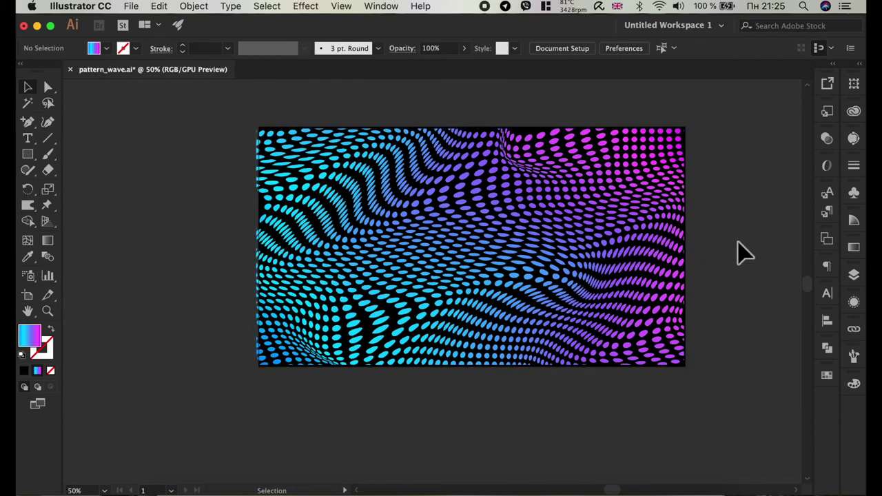